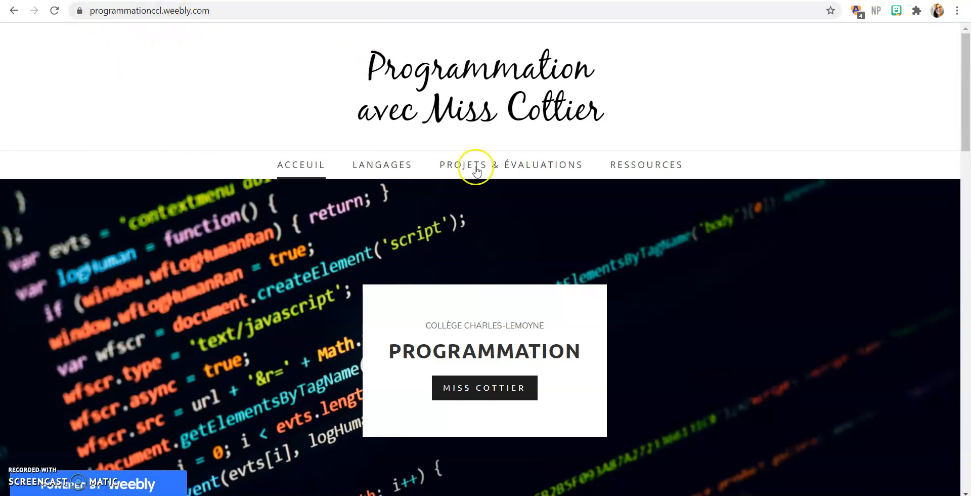
# Step: Open the Java SE 14 downloads page through the Java logo in the course site's work environment section
pyautogui.scroll(-10, 661, 225)
pyautogui.scroll(-6, 664, 231)
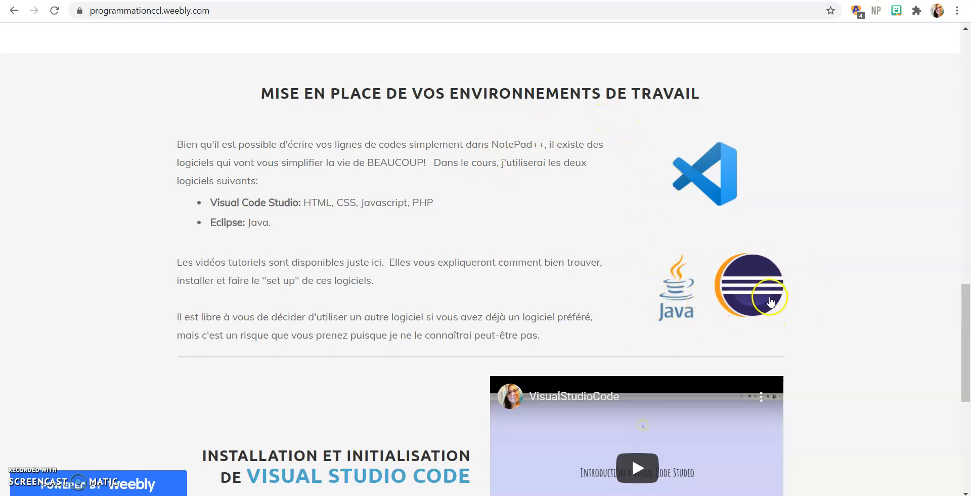
pyautogui.scroll(-3, 700, 317)
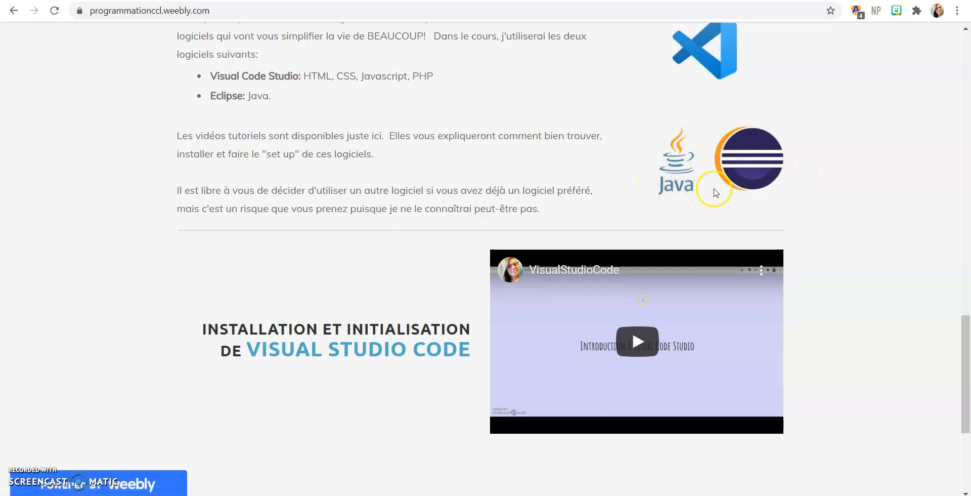
pyautogui.scroll(-3, 729, 271)
pyautogui.scroll(1, 726, 274)
pyautogui.scroll(3, 724, 269)
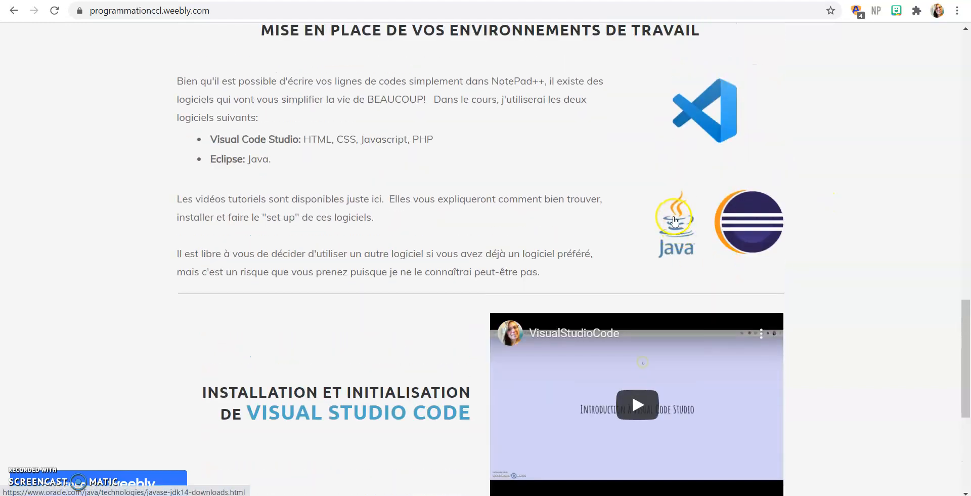
pyautogui.click(679, 226)
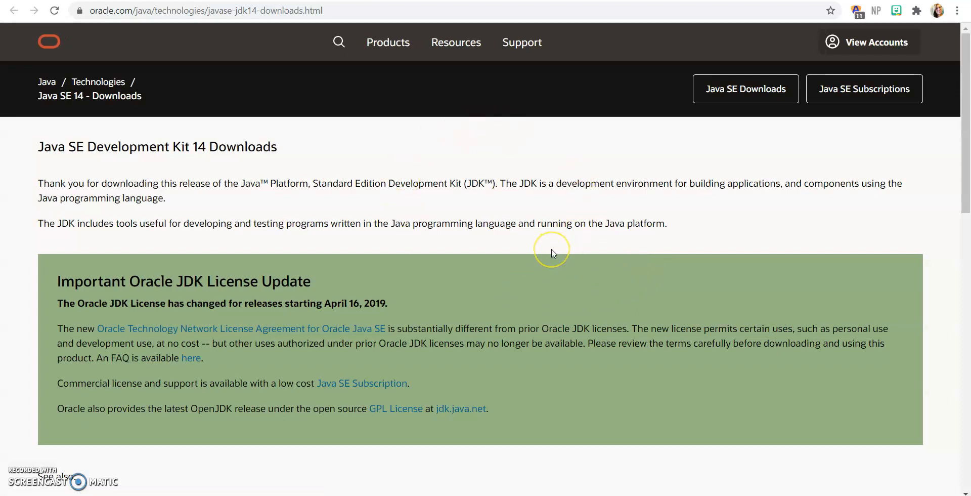
# Step: Examine the JDK 14.0.2 download table, highlighting the macOS Installer and Windows x64 Installer entries
pyautogui.scroll(-1, 553, 253)
pyautogui.scroll(1, 554, 250)
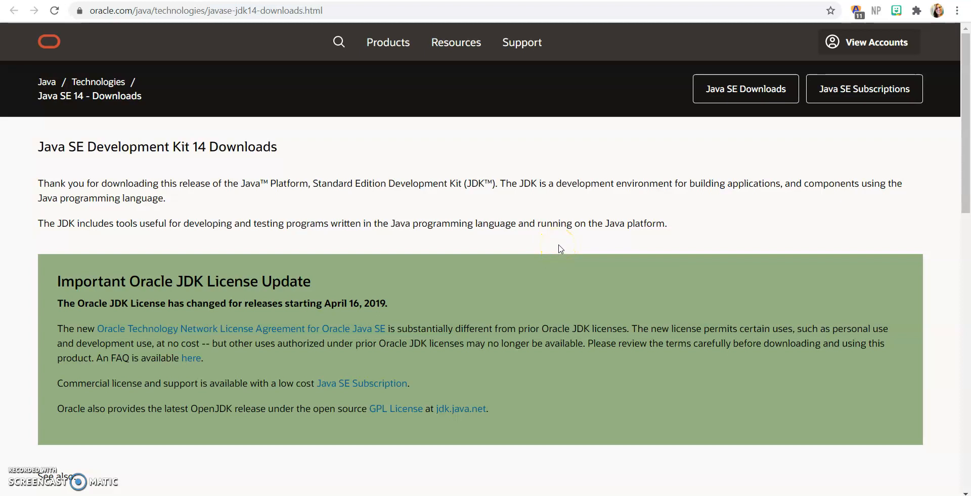
pyautogui.click(546, 247)
pyautogui.click(537, 231)
pyautogui.scroll(-10, 581, 201)
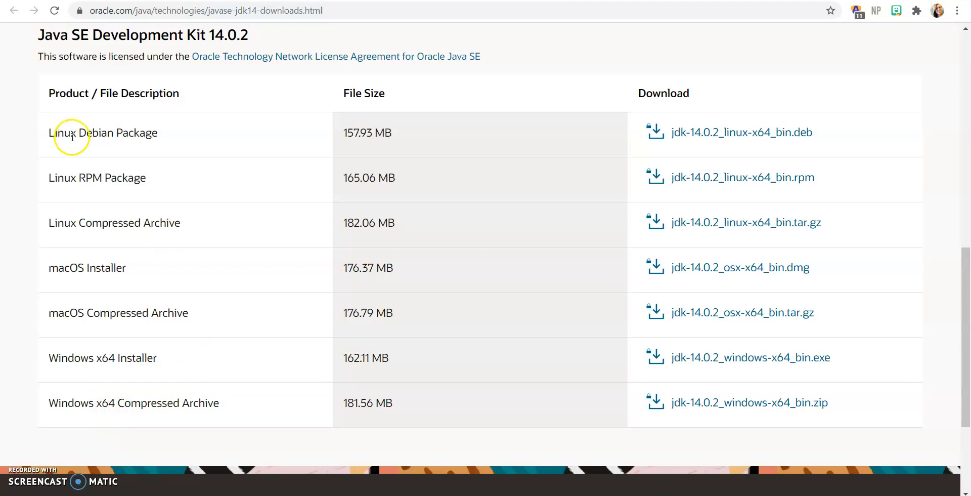
pyautogui.moveTo(126, 268); pyautogui.dragTo(44, 285)
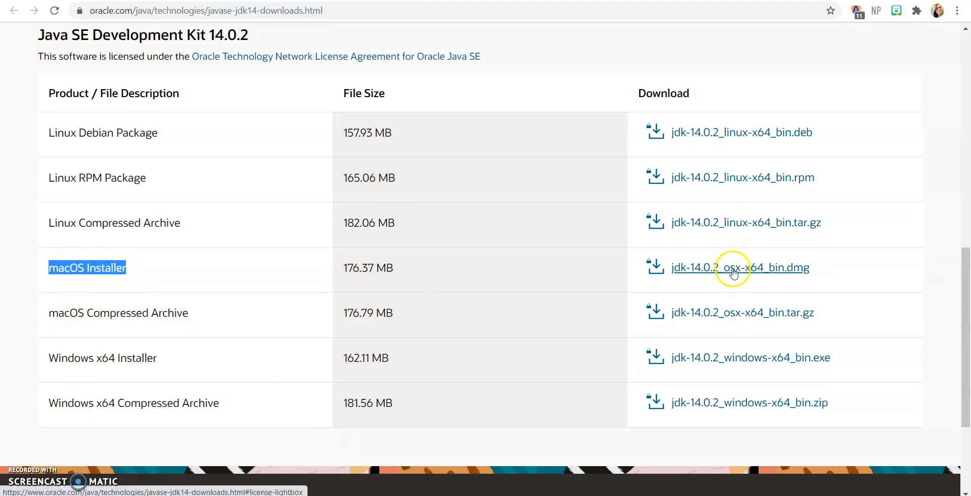
pyautogui.click(200, 360)
pyautogui.moveTo(177, 359); pyautogui.dragTo(47, 371)
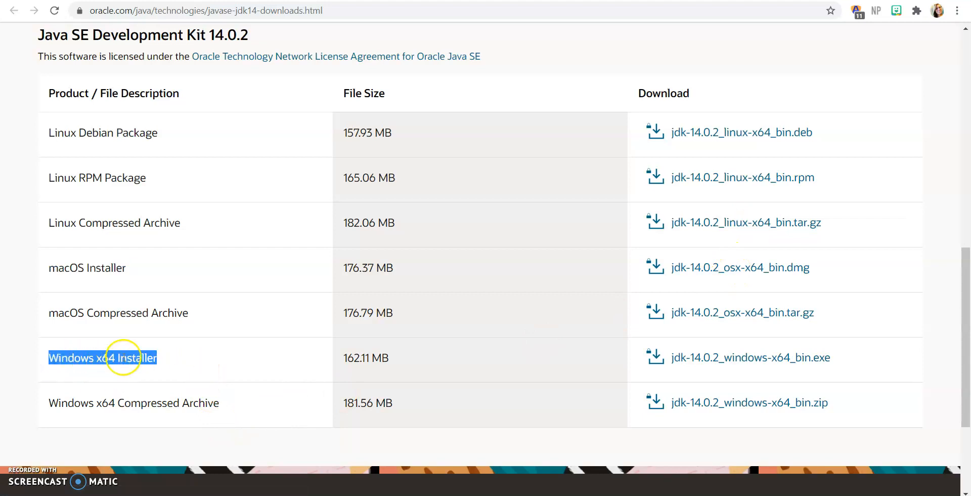
# Step: Download jdk-14.0.2_windows-x64_bin.exe, accepting the Oracle Technology Network License Agreement
pyautogui.click(757, 364)
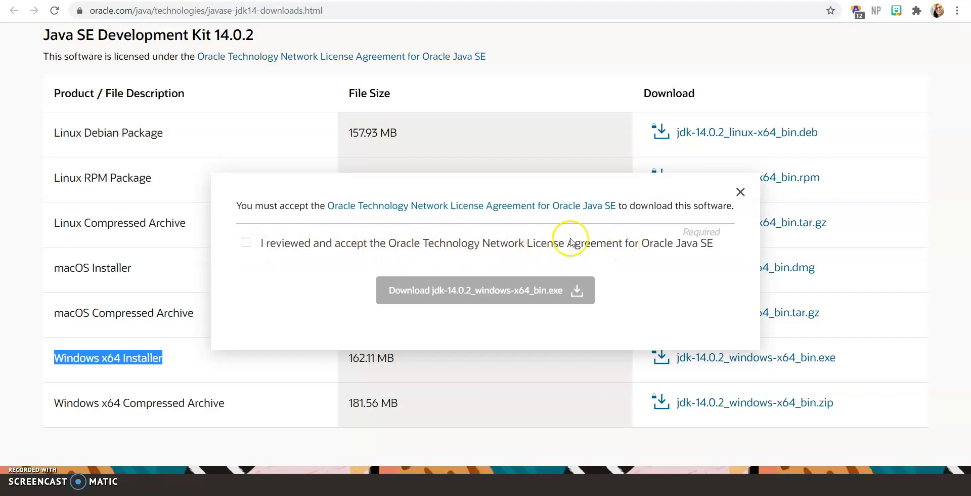
pyautogui.click(247, 243)
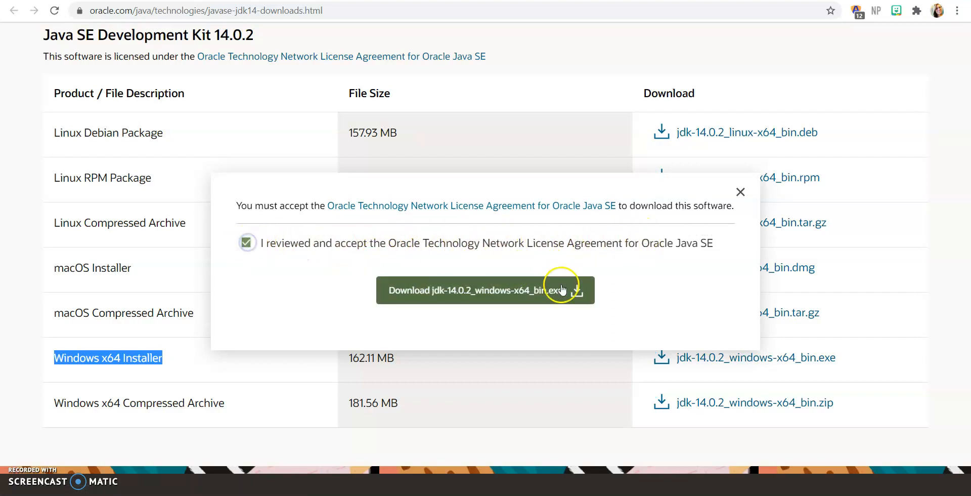
pyautogui.click(529, 294)
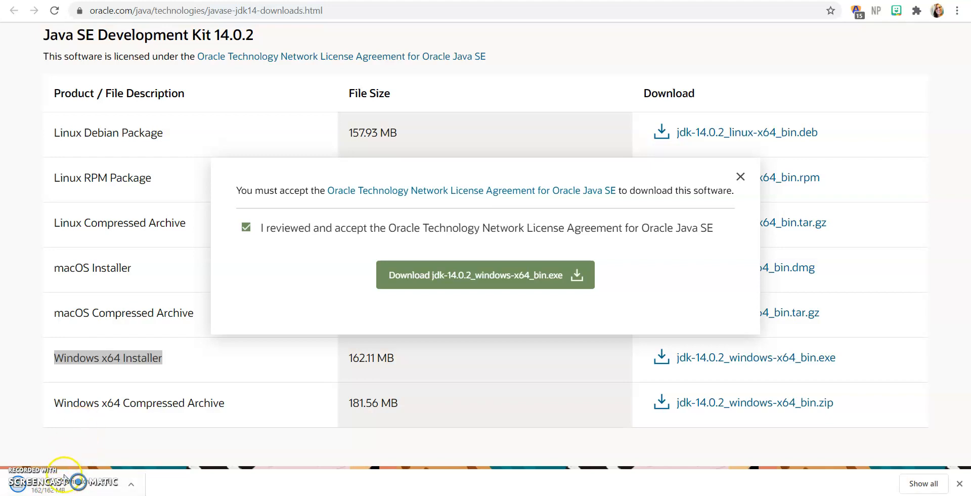
# Step: Run the downloaded JDK installer and install Java SE Development Kit 14.0.2 in the default destination folder
pyautogui.click(253, 425)
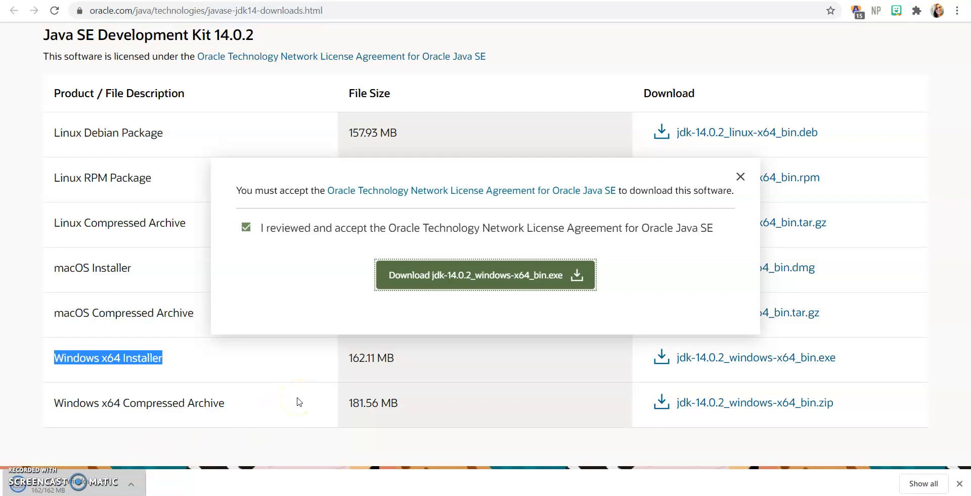
pyautogui.click(48, 483)
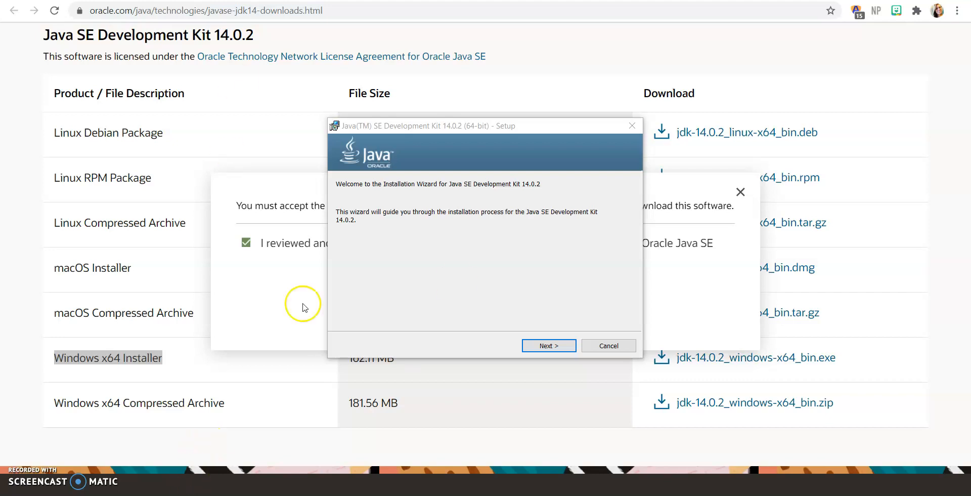
pyautogui.click(549, 345)
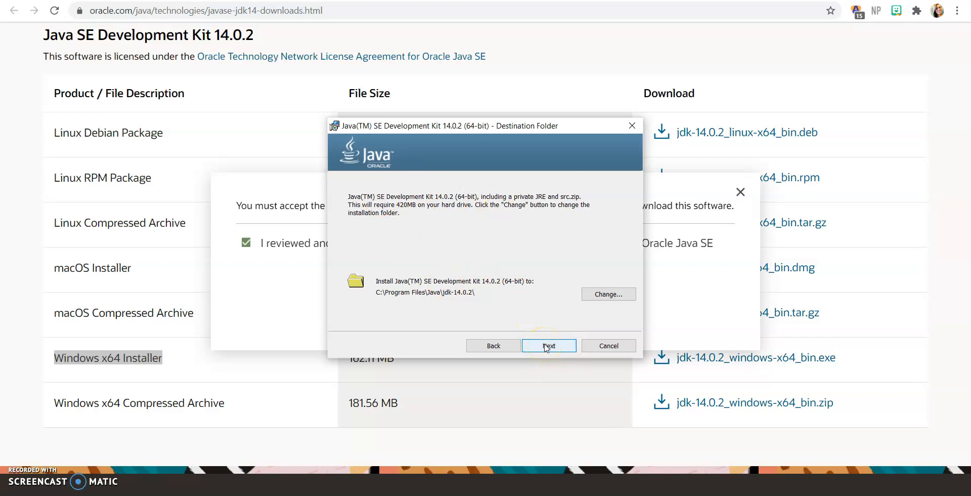
pyautogui.click(548, 346)
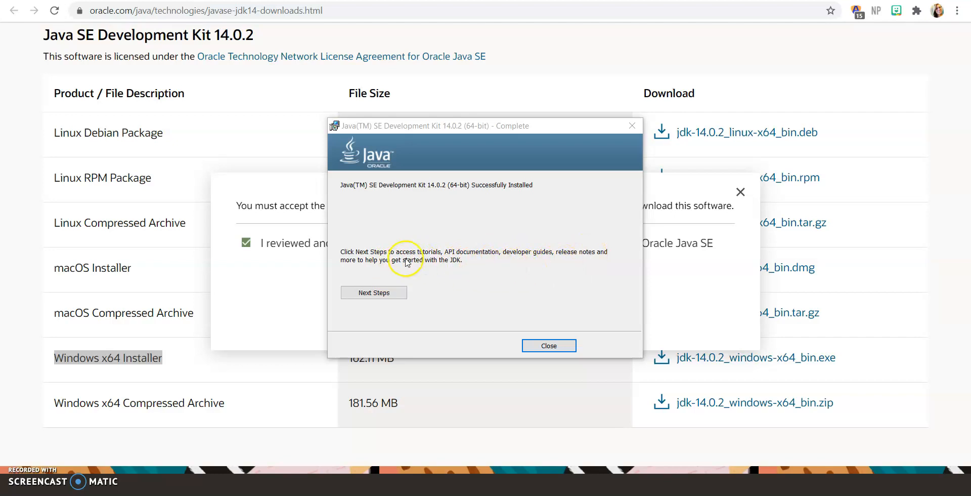
# Step: Open the JDK 14 documentation from the installer's completion page and skim through it
pyautogui.click(396, 297)
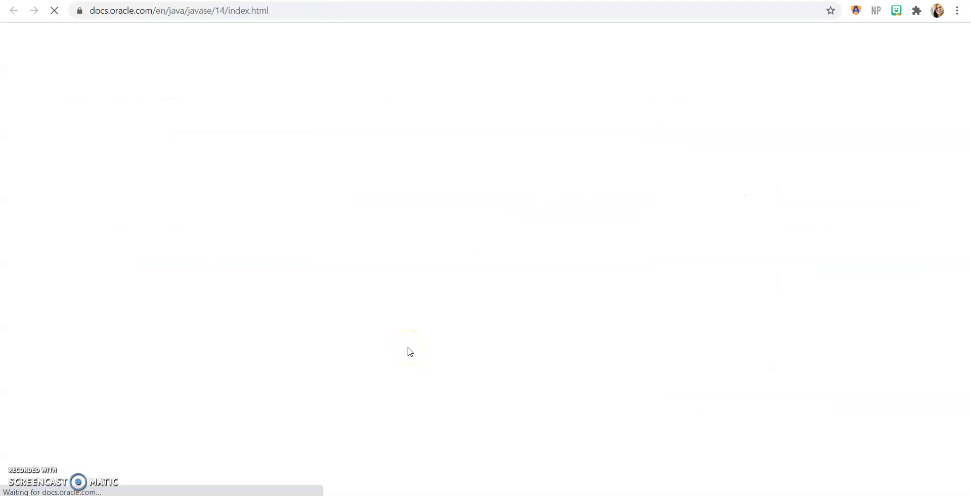
pyautogui.scroll(-6, 716, 395)
pyautogui.scroll(6, 607, 303)
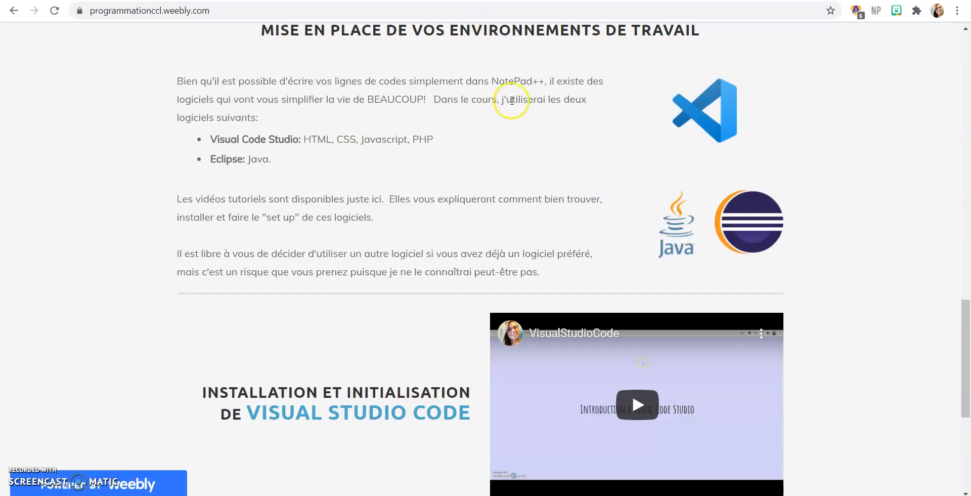
# Step: Return to the course site, follow its Eclipse logo and download eclipse-inst-win64.exe
pyautogui.scroll(3, 521, 204)
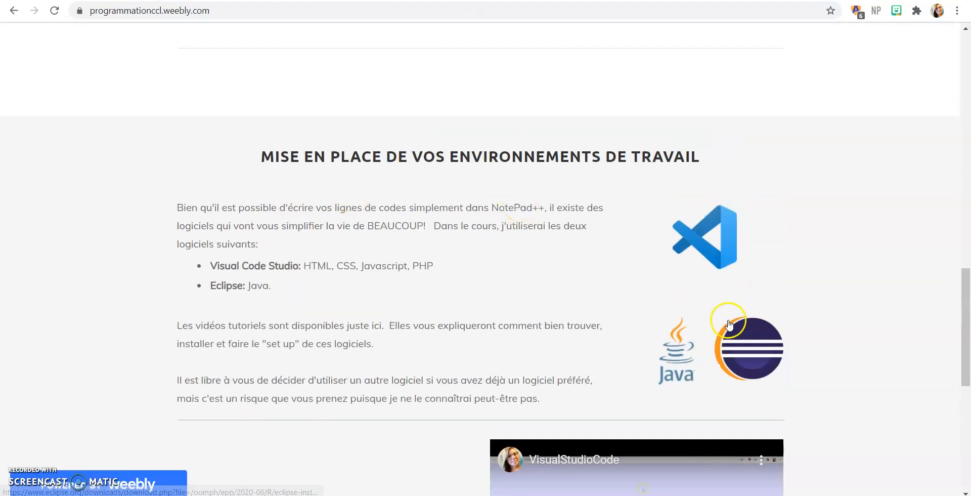
pyautogui.click(753, 354)
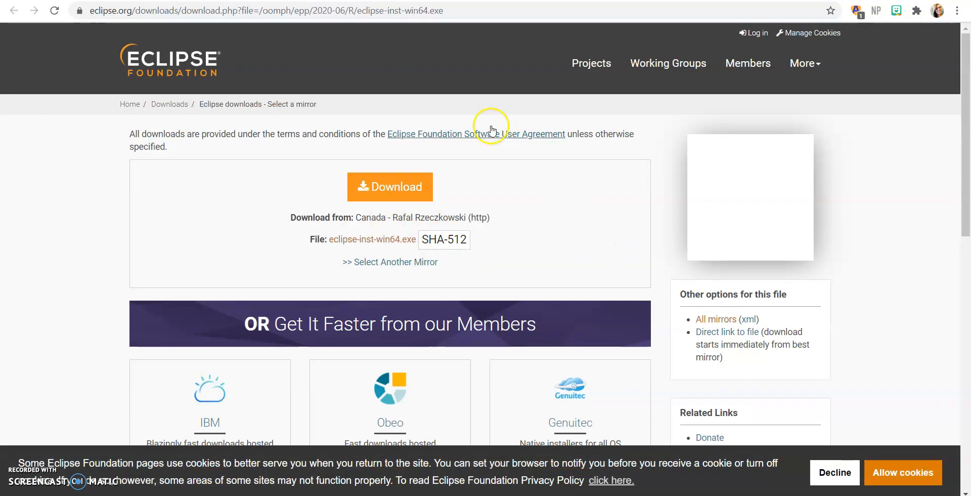
pyautogui.click(384, 200)
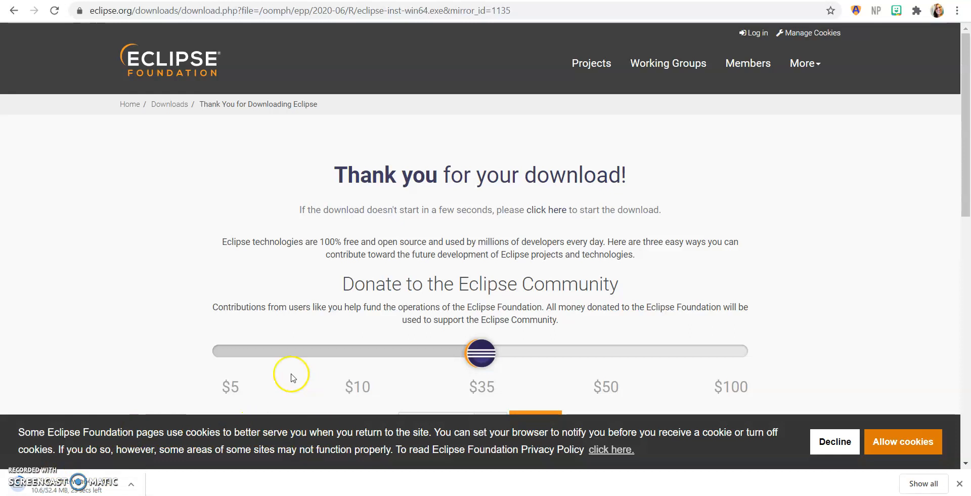
pyautogui.scroll(-1, 511, 252)
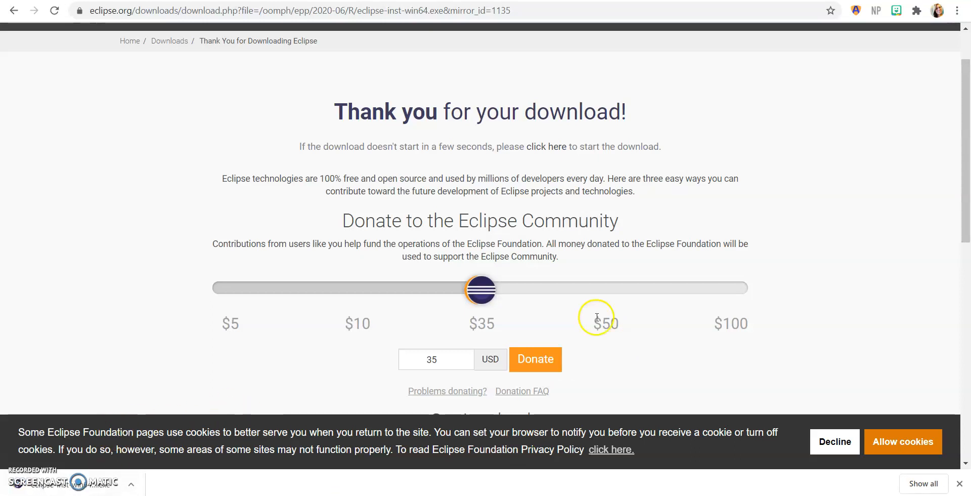
# Step: Run the Eclipse installer and install Eclipse IDE for Java Developers with default settings, accepting the user agreement and the unsigned content
pyautogui.click(79, 482)
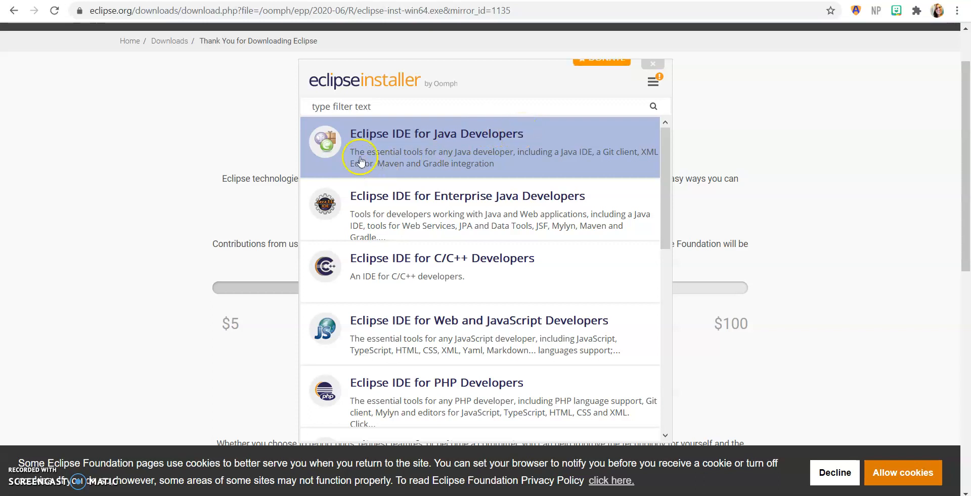
pyautogui.click(544, 144)
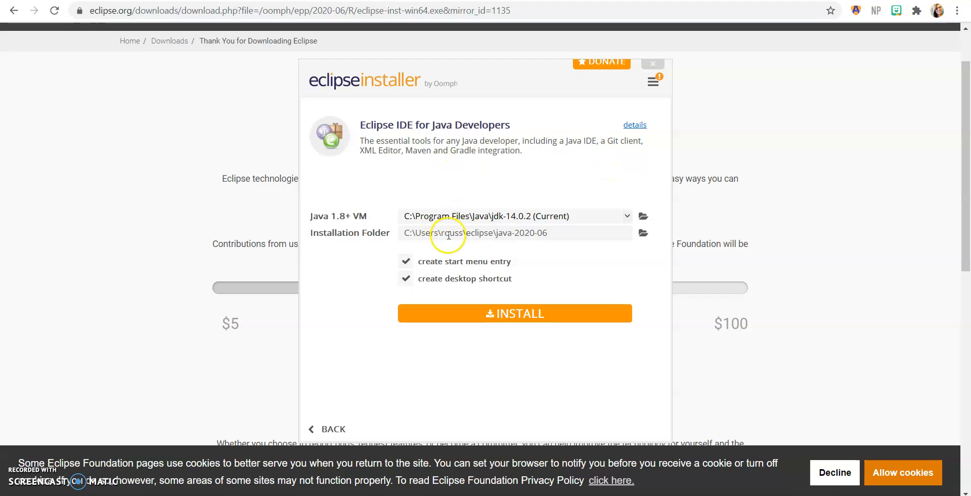
pyautogui.click(514, 315)
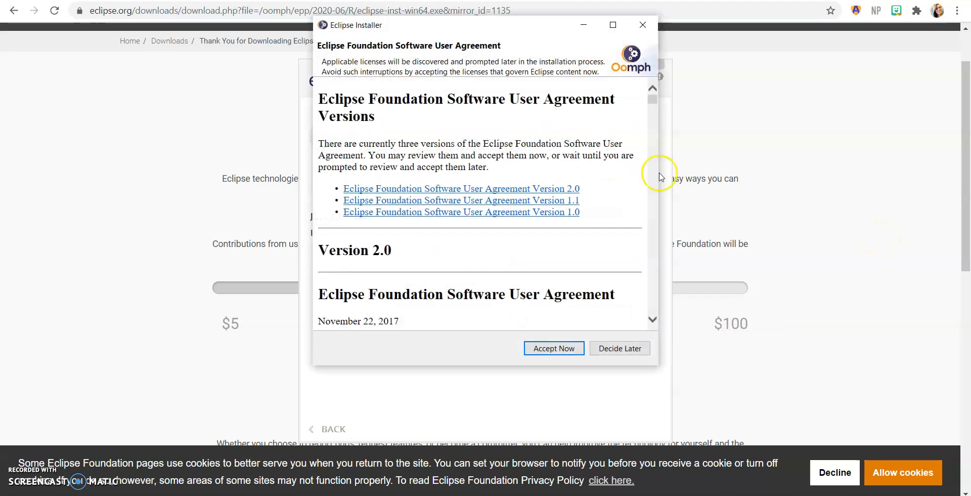
pyautogui.click(554, 348)
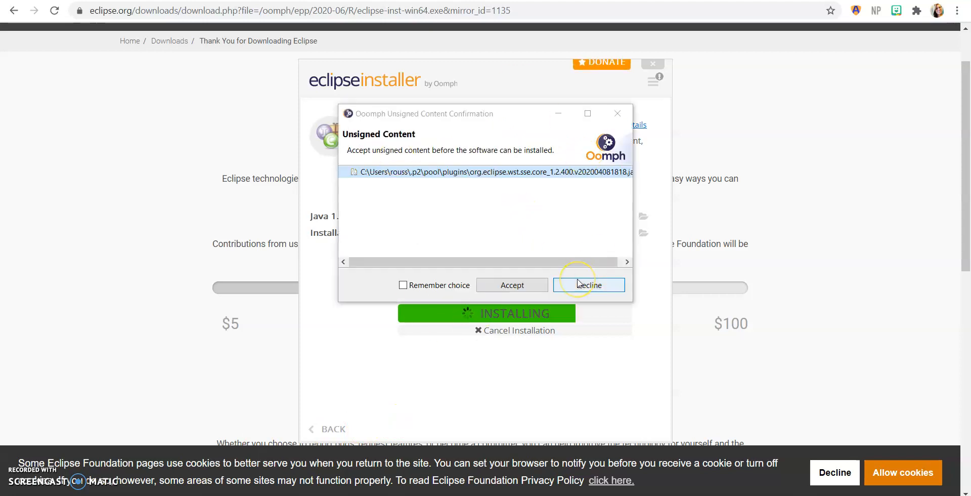
pyautogui.click(521, 285)
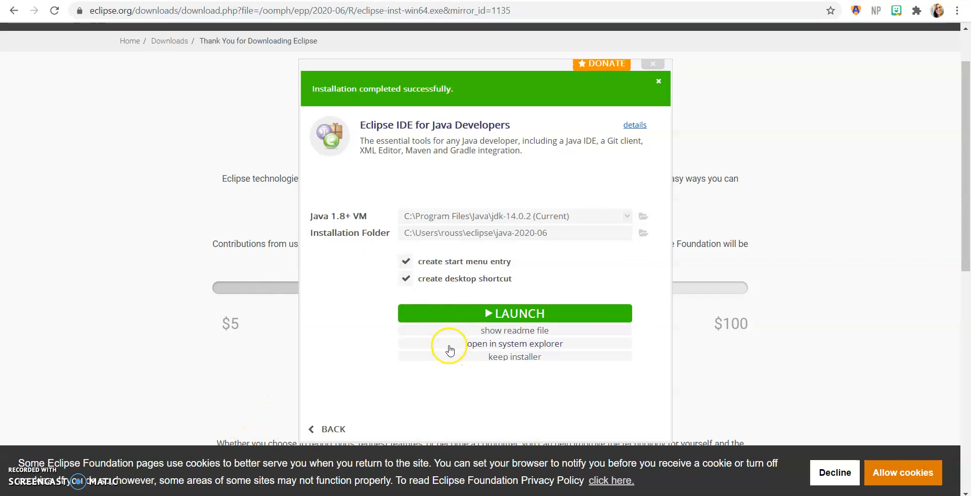
# Step: Launch the newly installed Eclipse IDE and bring up its workspace selection dialog
pyautogui.click(514, 313)
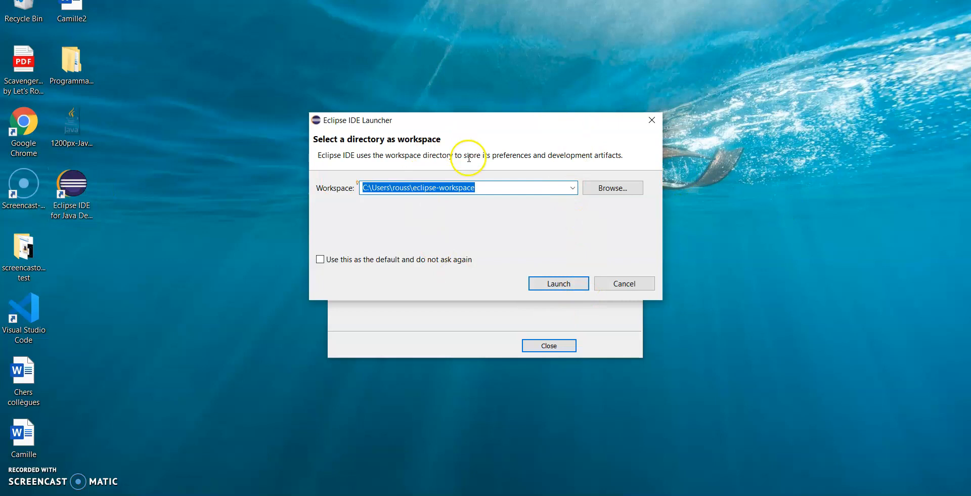
pyautogui.click(474, 493)
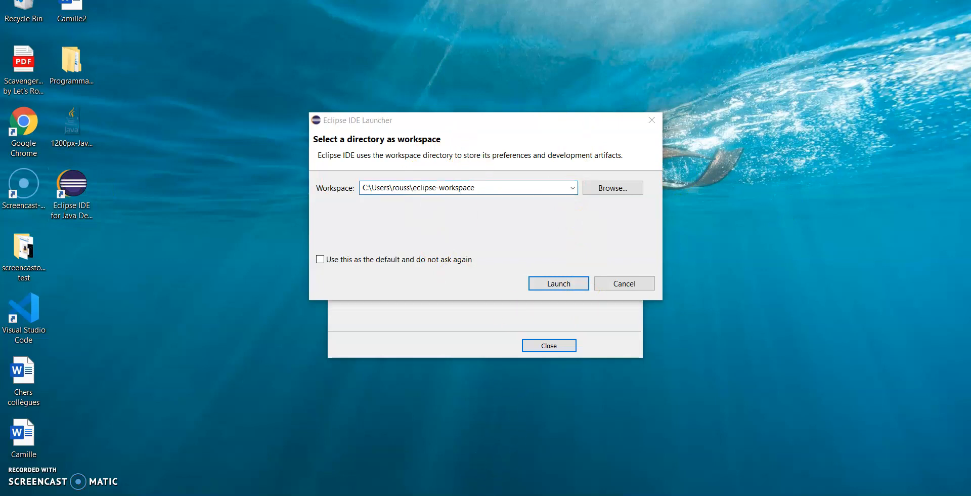
pyautogui.click(397, 223)
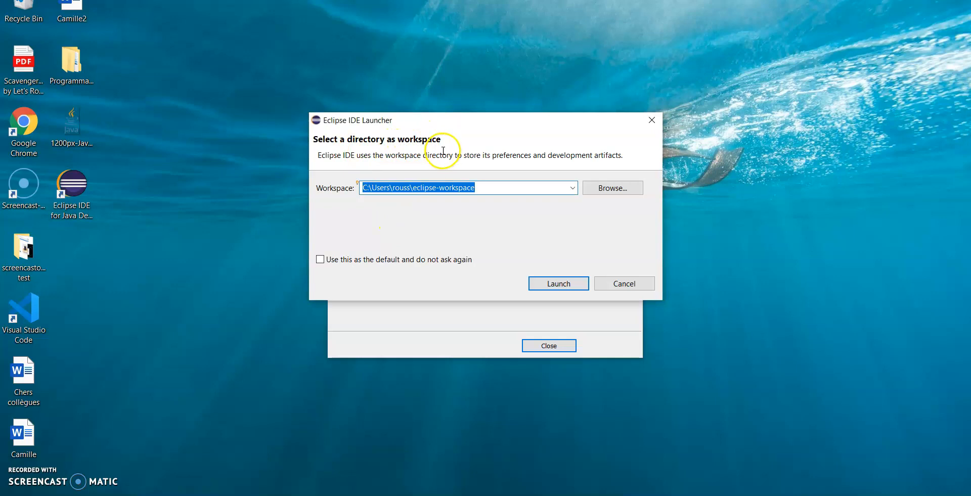
# Step: Start Eclipse with a new folder named Java, created in Desktop\Programmation, as its workspace
pyautogui.click(611, 188)
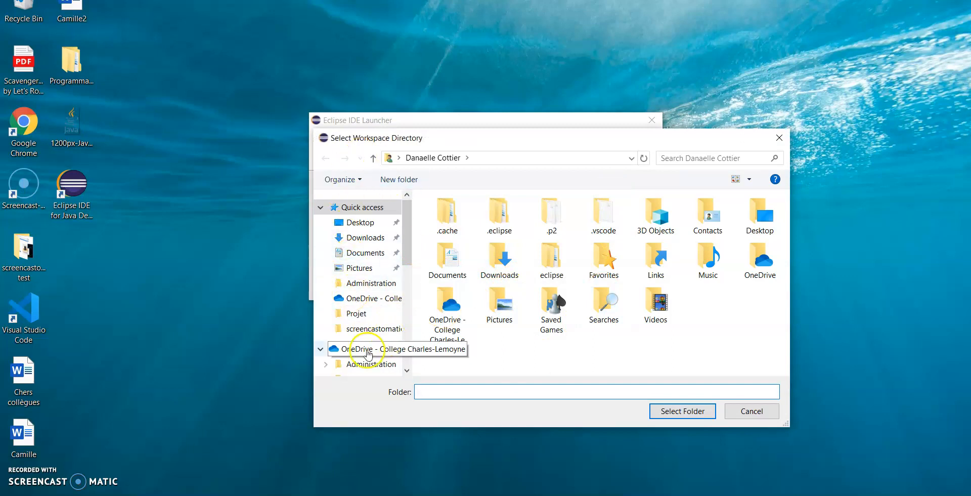
pyautogui.click(362, 223)
pyautogui.doubleClick(455, 228)
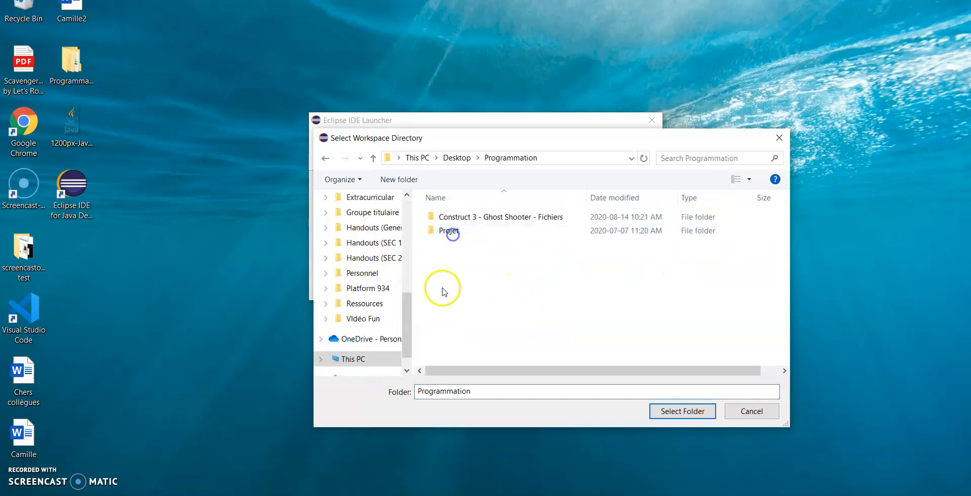
pyautogui.click(415, 181)
pyautogui.write('Java')
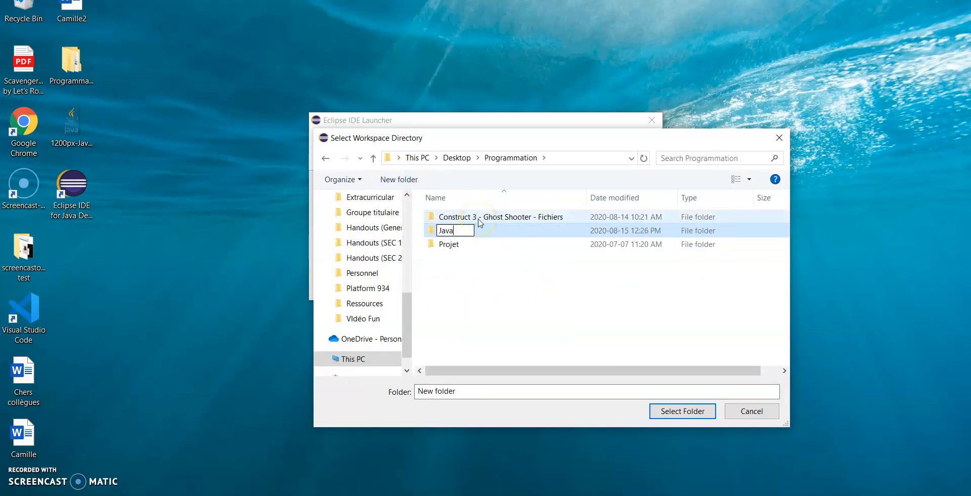
pyautogui.press('Return')
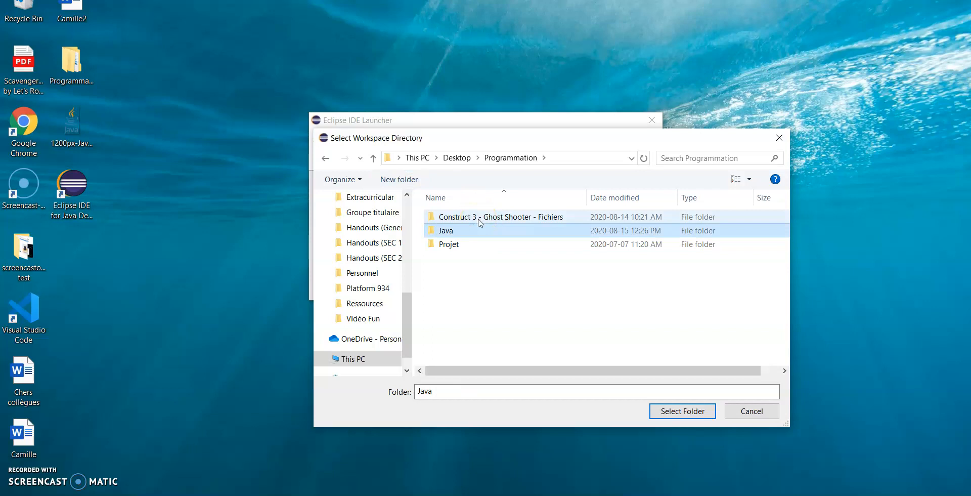
pyautogui.click(679, 409)
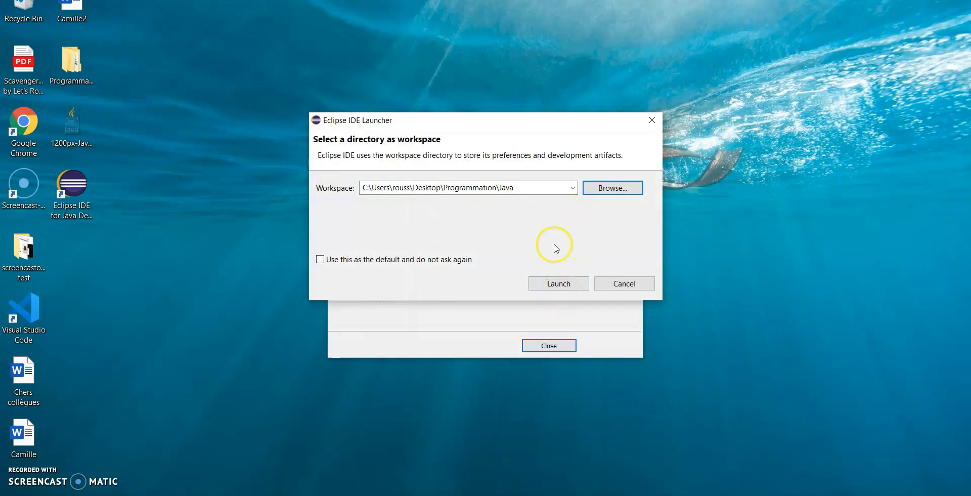
pyautogui.click(561, 283)
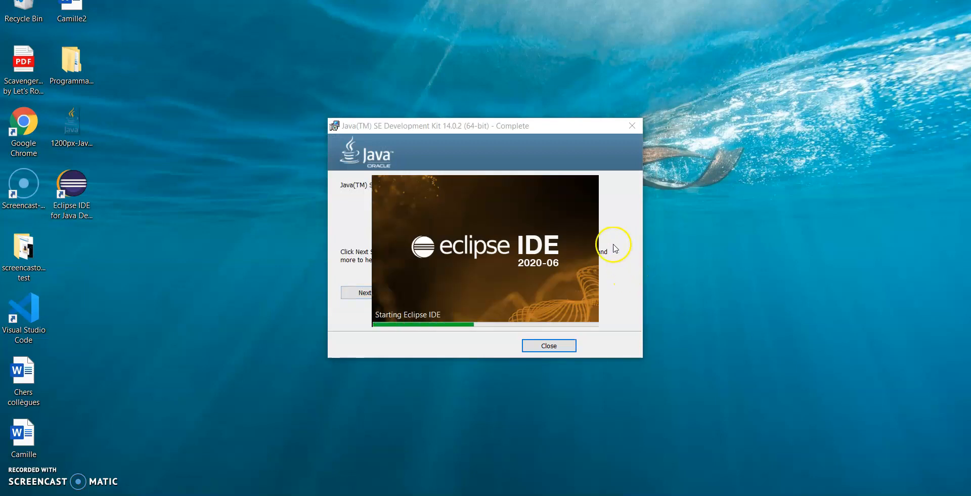
# Step: Close the finished JDK installer and dismiss the Welcome page in the maximized Eclipse window
pyautogui.click(546, 125)
pyautogui.click(632, 126)
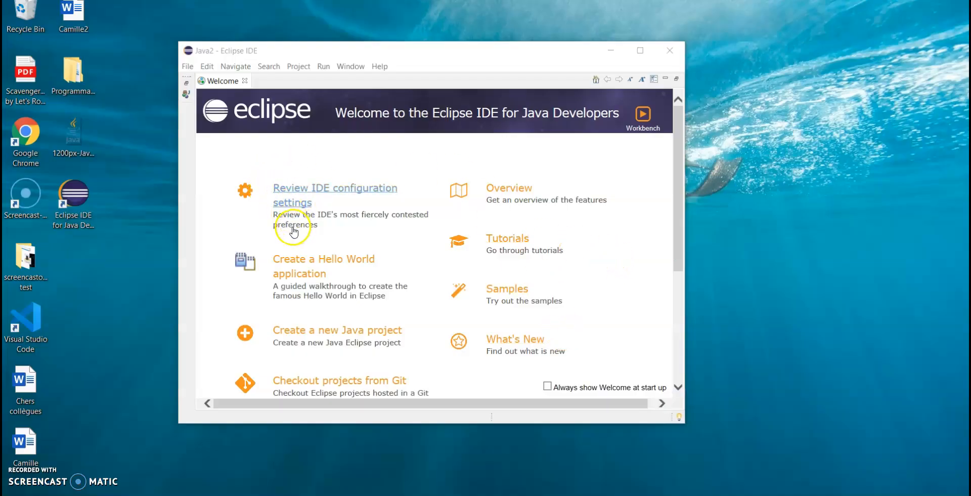
pyautogui.click(640, 50)
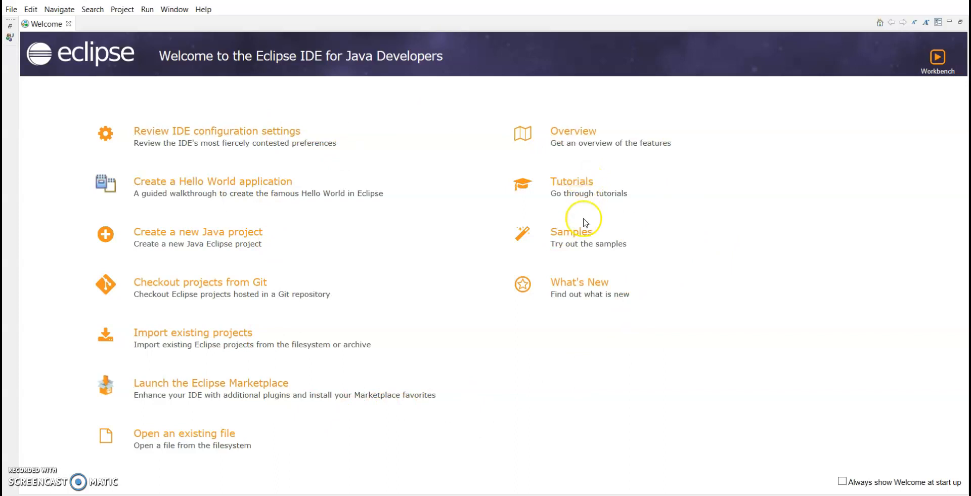
pyautogui.click(281, 133)
pyautogui.click(68, 23)
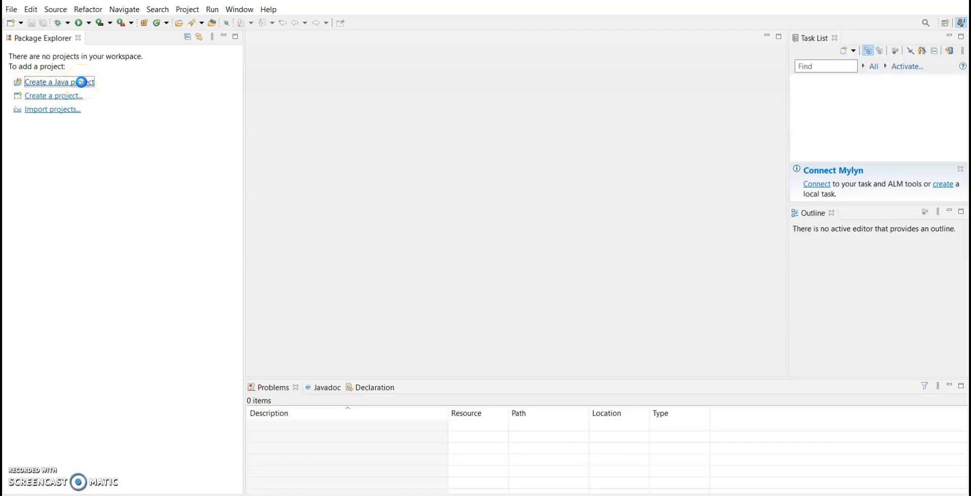
# Step: Create a Java project named Demo that uses the default JRE jdk-14.0.2, including a module-info.java with the module name Demo
pyautogui.click(81, 82)
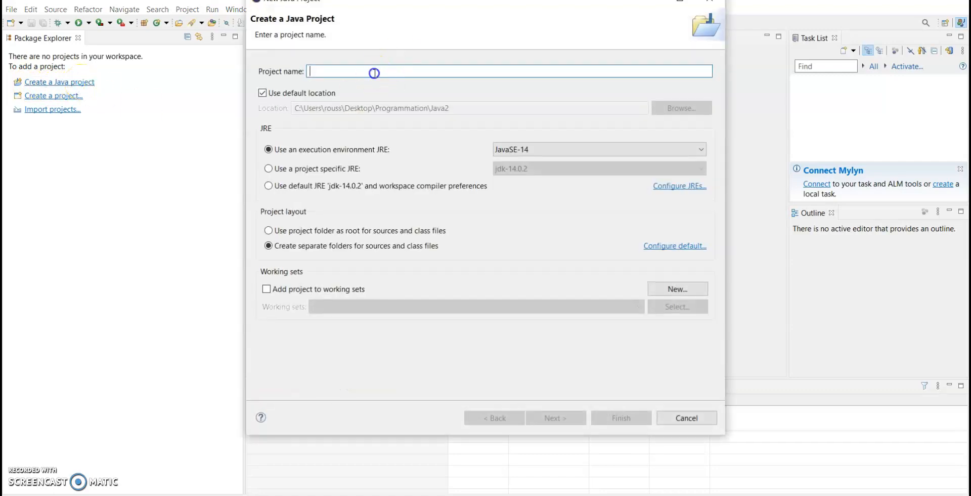
pyautogui.write('Demo')
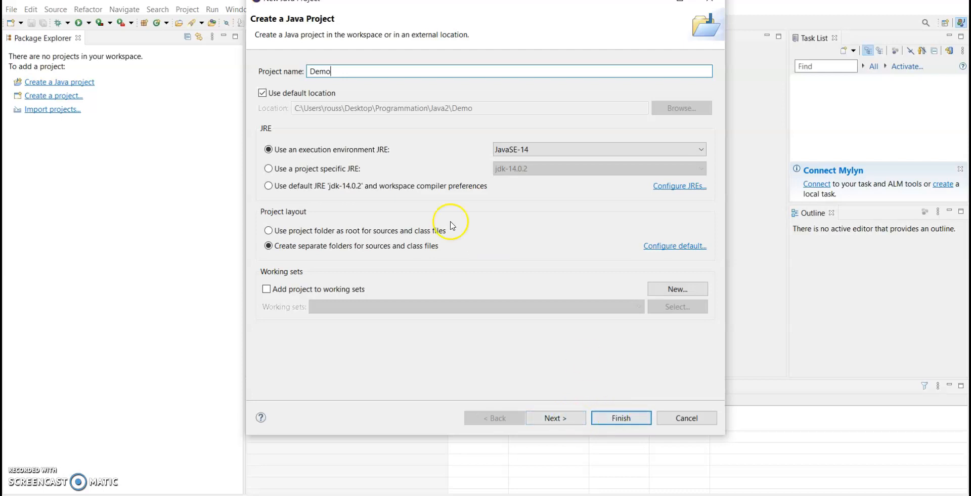
pyautogui.click(269, 185)
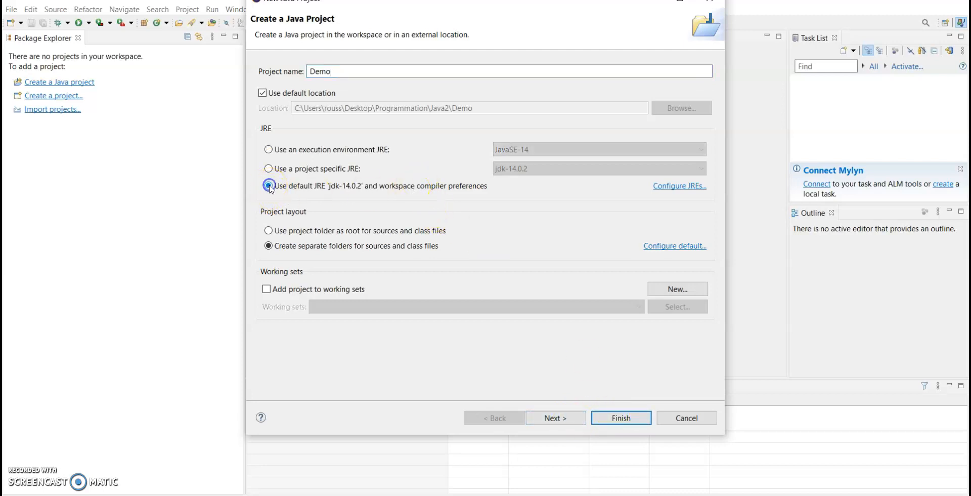
pyautogui.click(639, 418)
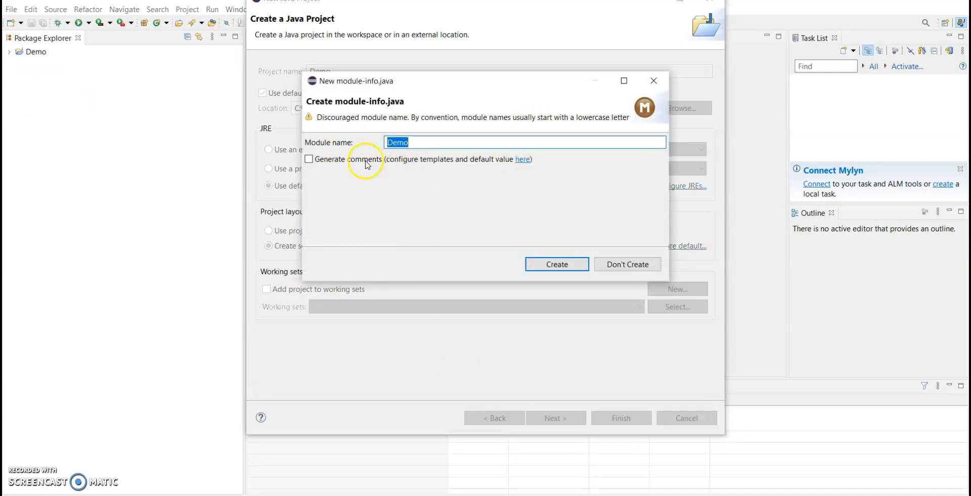
pyautogui.click(567, 267)
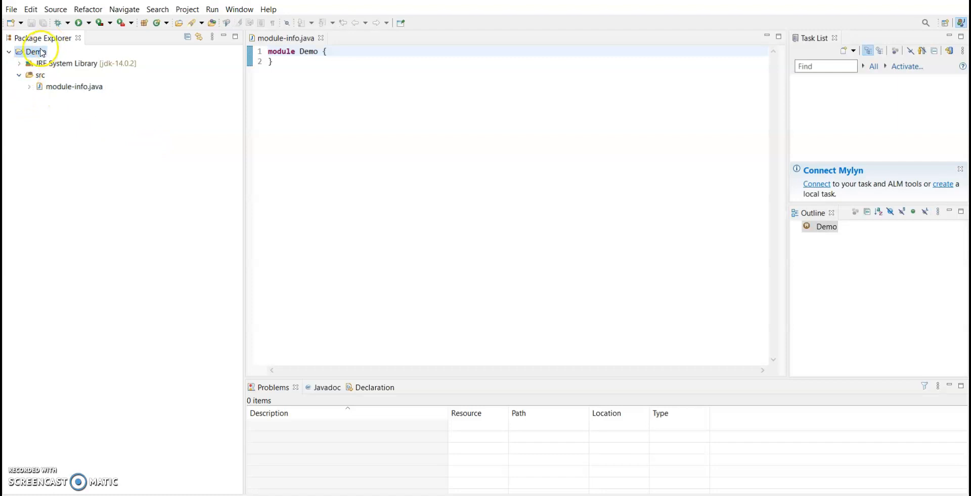
# Step: Add a public class named test to the Demo project's src folder, with a public static void main method stub
pyautogui.click(66, 86)
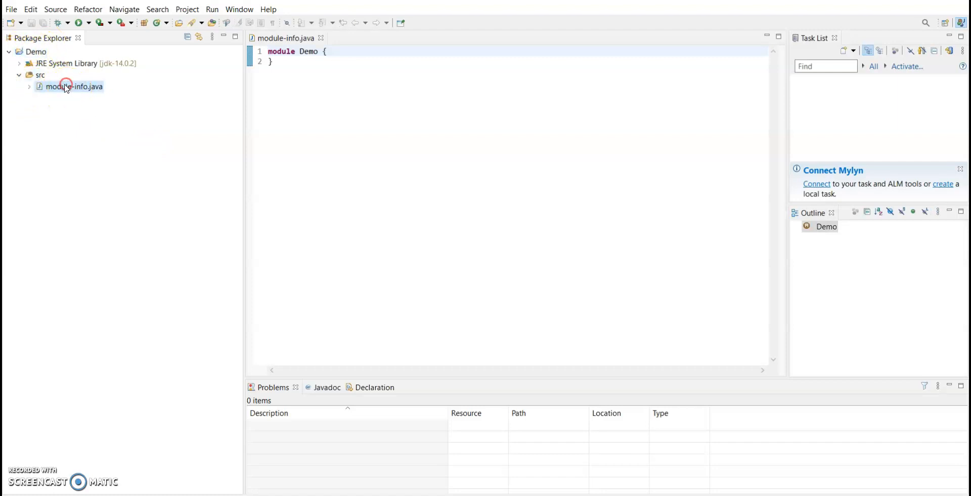
pyautogui.click(109, 91)
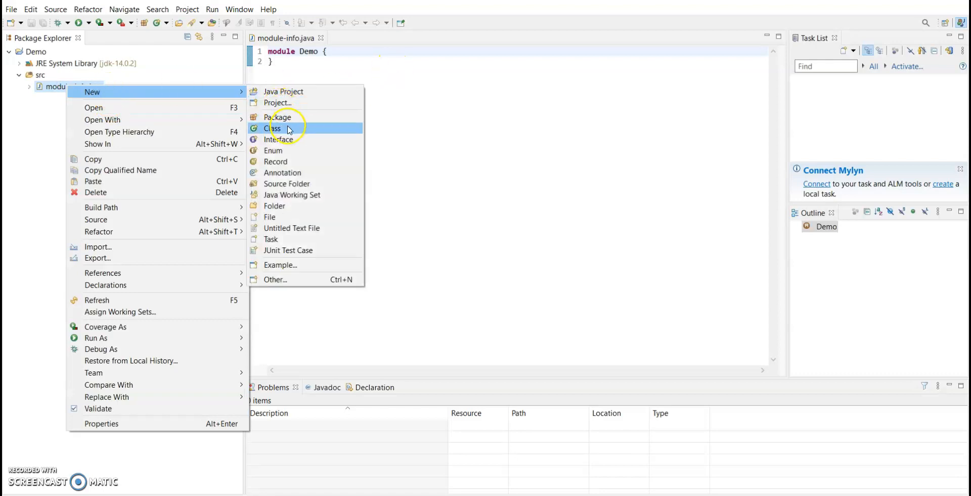
pyautogui.click(272, 129)
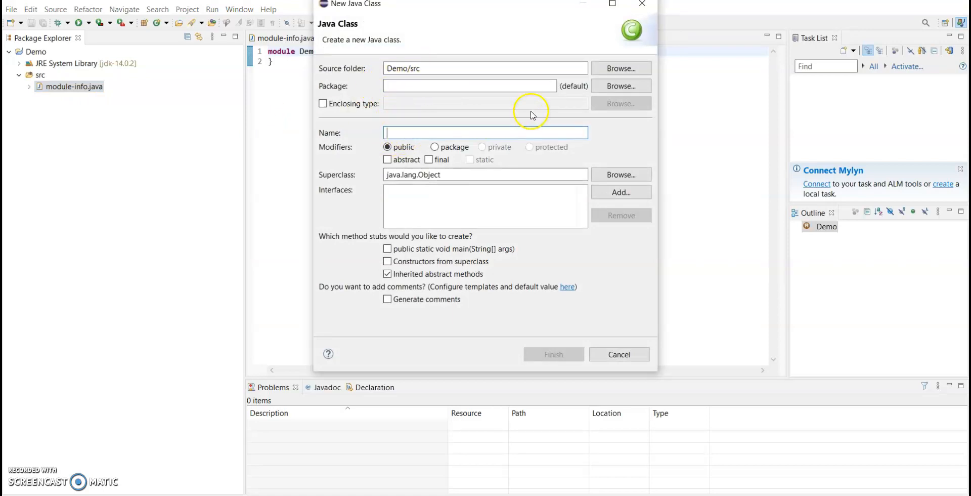
pyautogui.write('test')
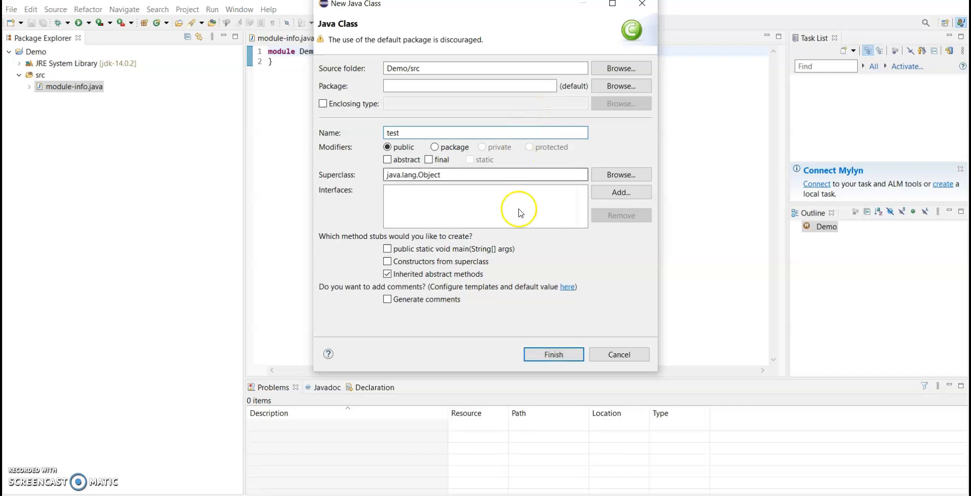
pyautogui.click(470, 254)
pyautogui.click(554, 355)
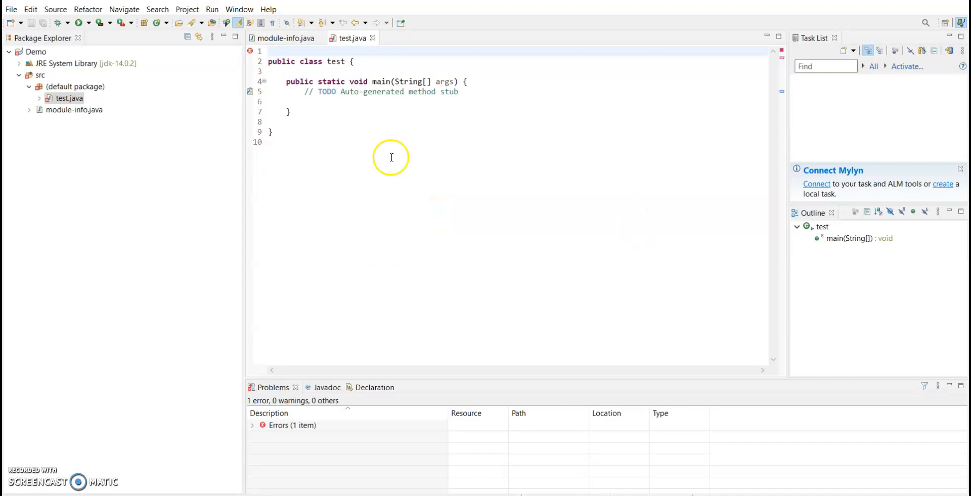
# Step: Replace the TODO comment in the main method with the indented statement System.out.println("Hello World!")
pyautogui.click(439, 116)
pyautogui.click(259, 92)
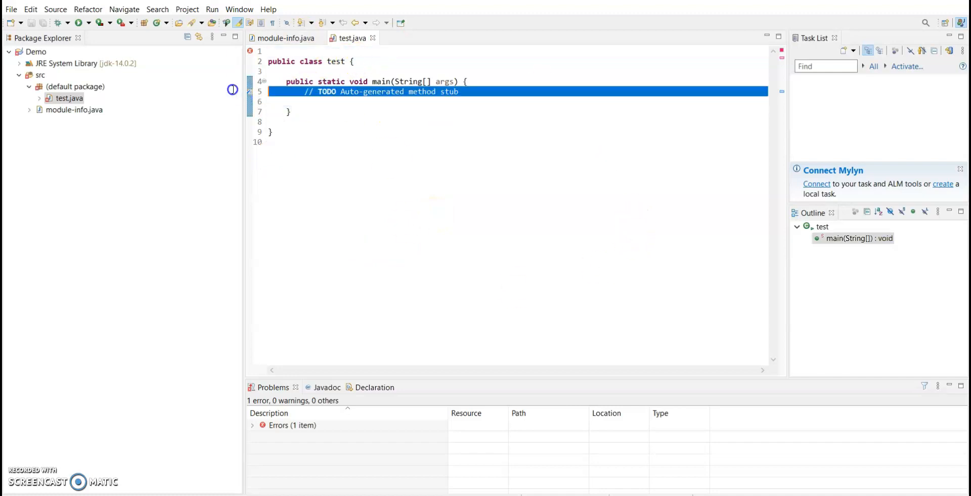
pyautogui.write('System')
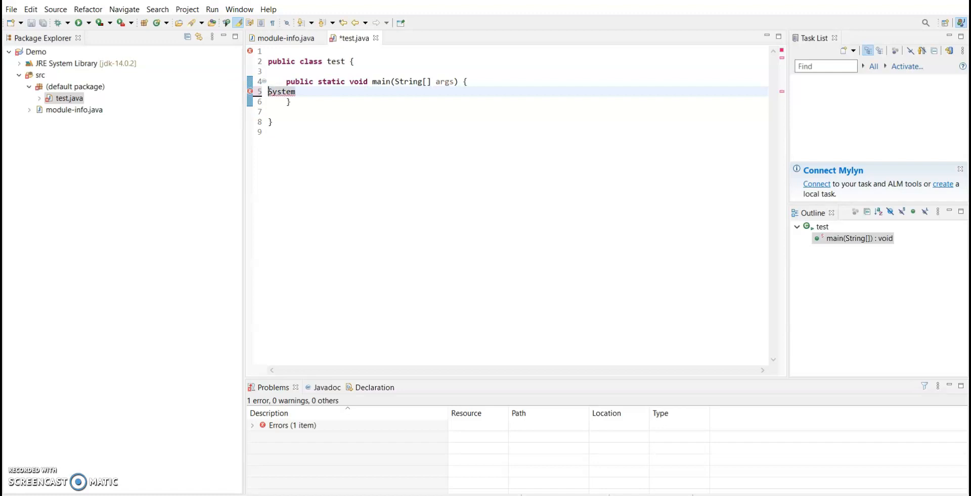
pyautogui.press('Tab')
pyautogui.press('Tab')
pyautogui.write('.')
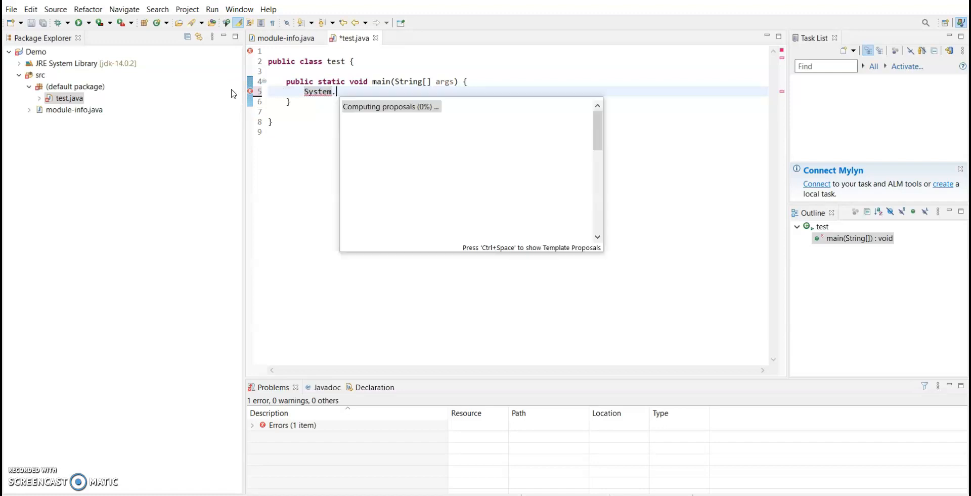
pyautogui.write('out.println(')
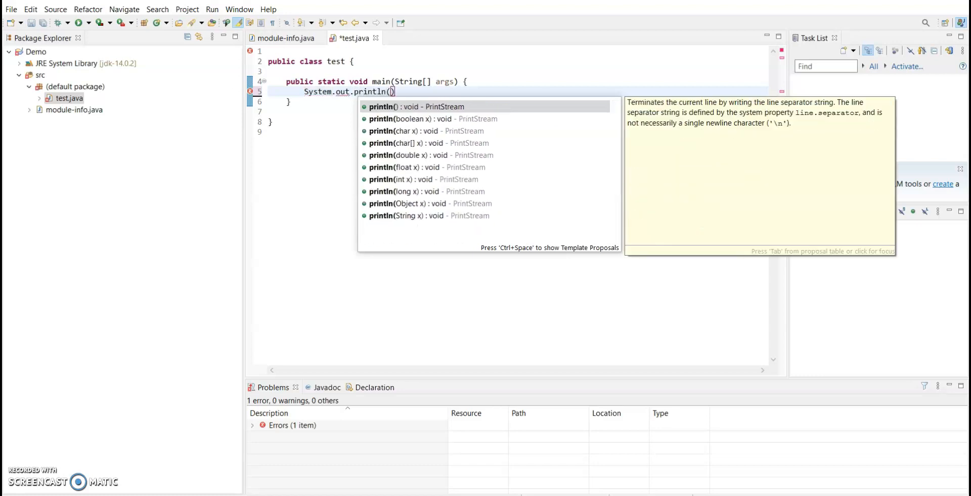
pyautogui.write('<<')
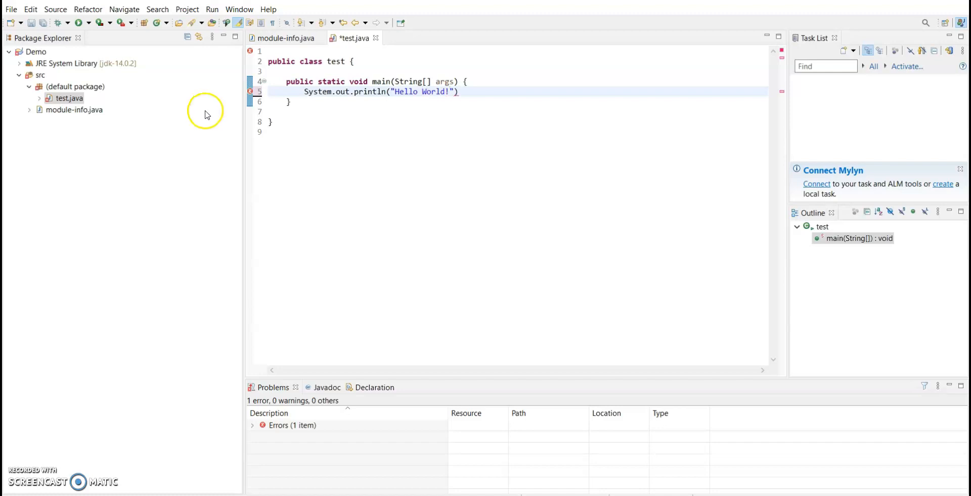
pyautogui.click(332, 133)
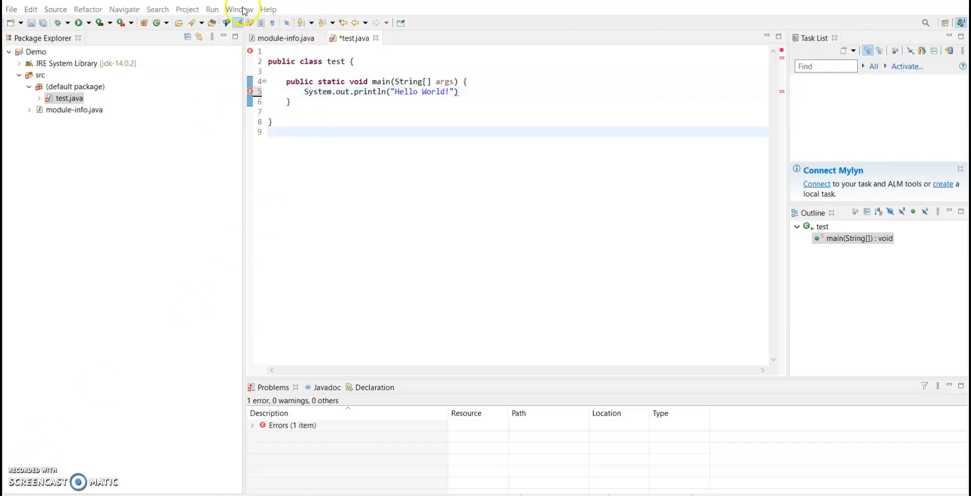
# Step: Run test.java as a Java application, saving it and proceeding despite the project errors, and enlarge the console area
pyautogui.click(209, 11)
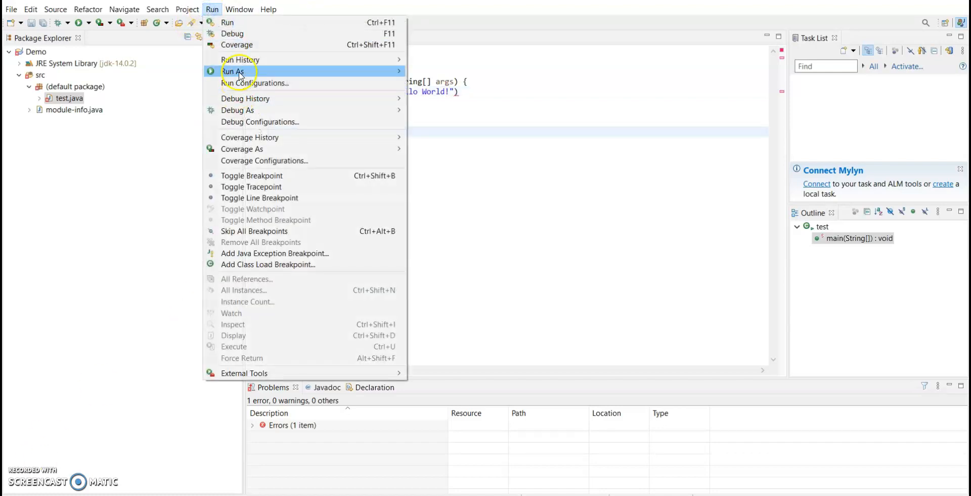
pyautogui.click(481, 71)
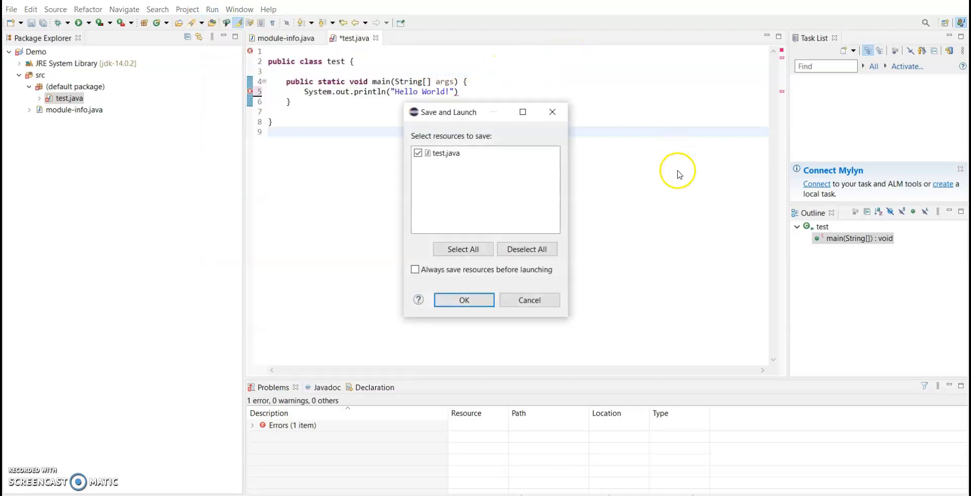
pyautogui.click(465, 299)
pyautogui.click(549, 275)
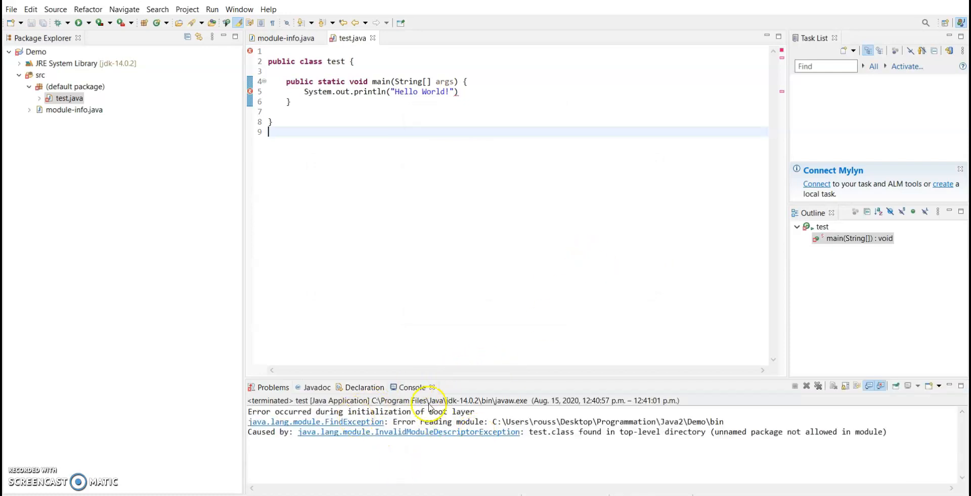
pyautogui.moveTo(476, 377); pyautogui.dragTo(465, 315)
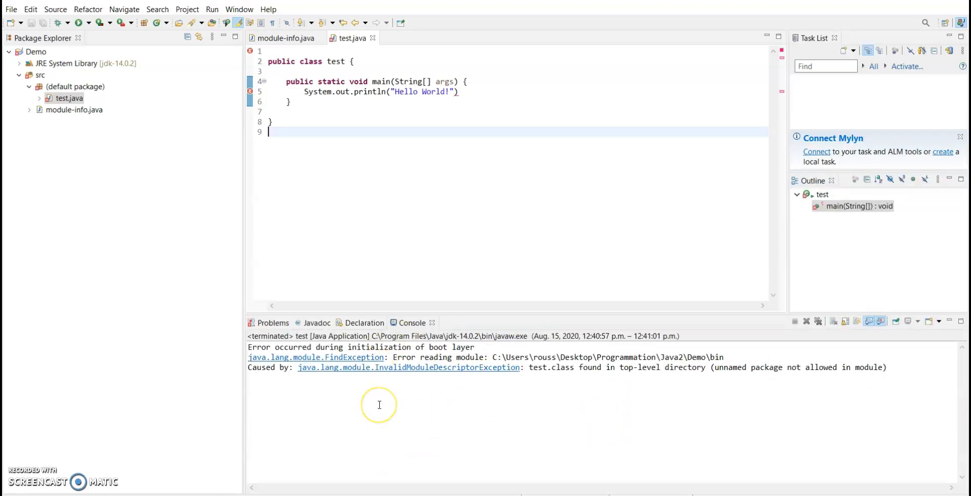
# Step: End the println statement with a semicolon and rerun the program, choosing to always save before launching and always launch without asking
pyautogui.click(459, 92)
pyautogui.write(';')
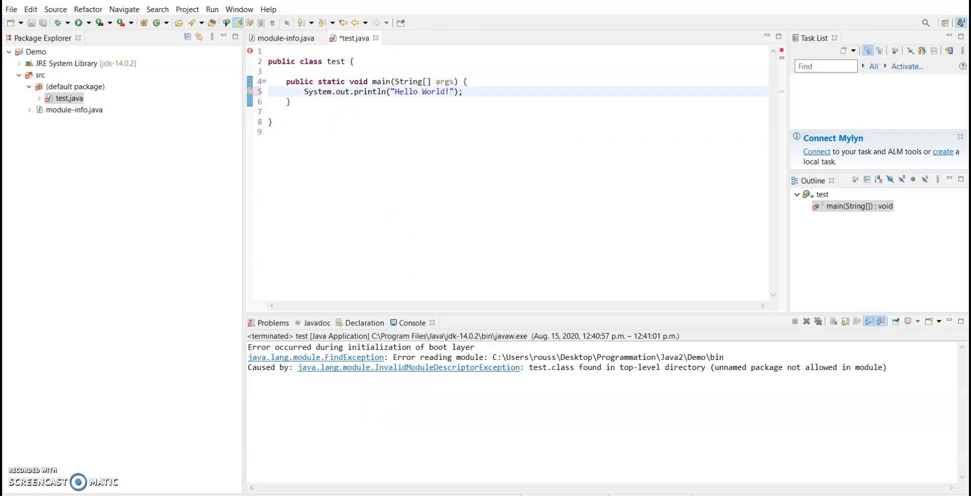
pyautogui.click(78, 24)
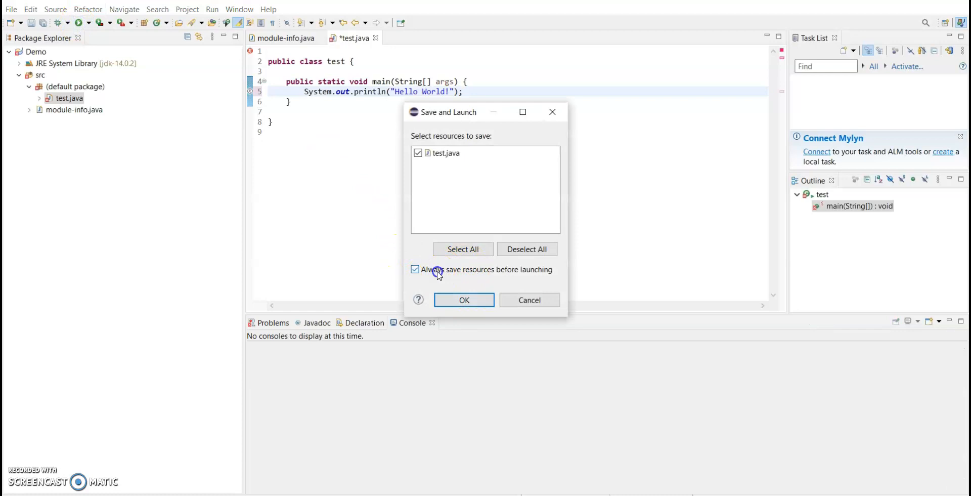
pyautogui.click(463, 300)
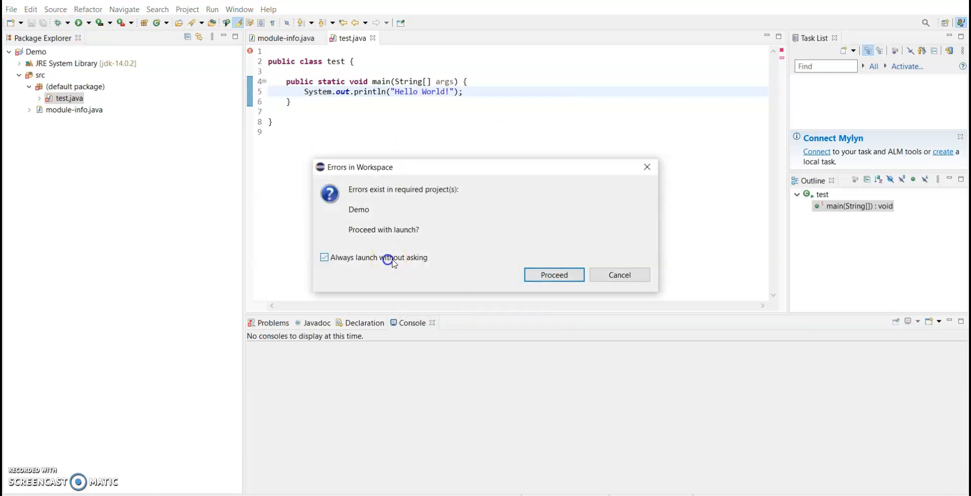
pyautogui.click(542, 276)
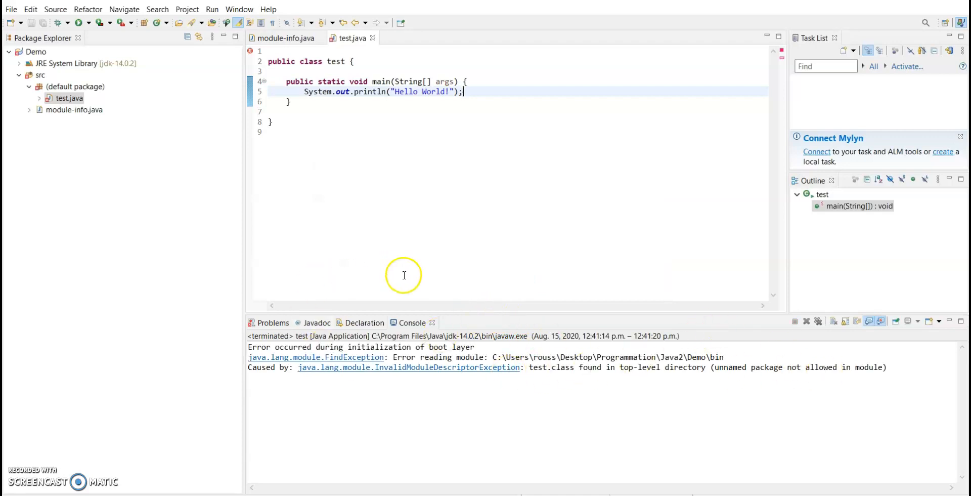
pyautogui.moveTo(469, 313); pyautogui.dragTo(462, 357)
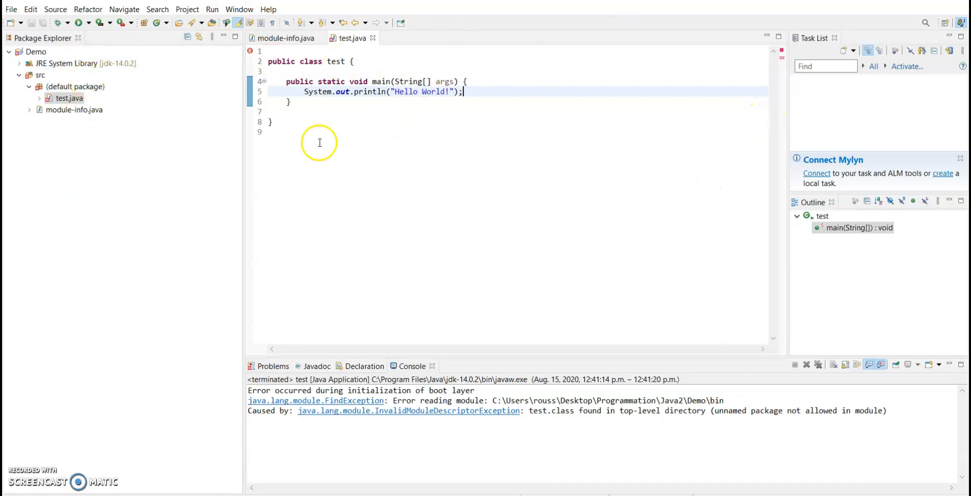
# Step: Compare the contents of module-info.java and test.java, and exit the Eclipse IDE
pyautogui.click(281, 39)
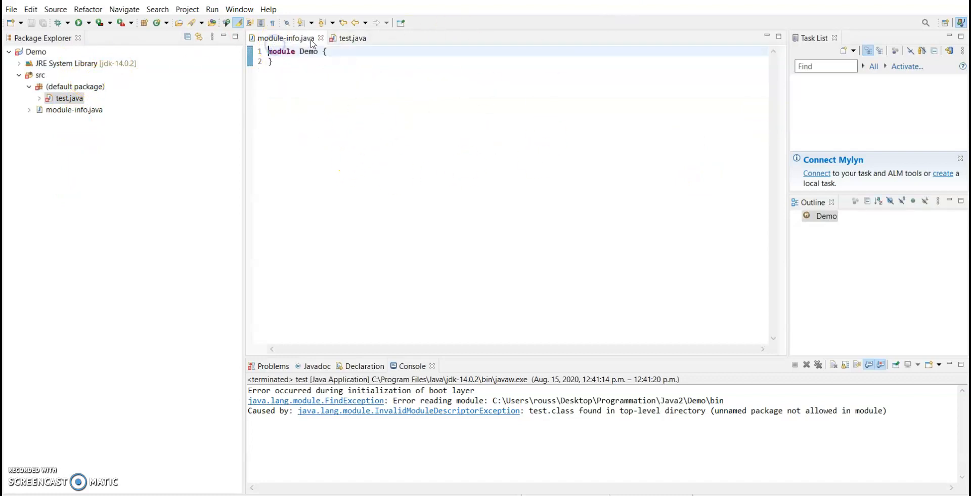
pyautogui.click(353, 39)
pyautogui.click(283, 40)
pyautogui.click(353, 39)
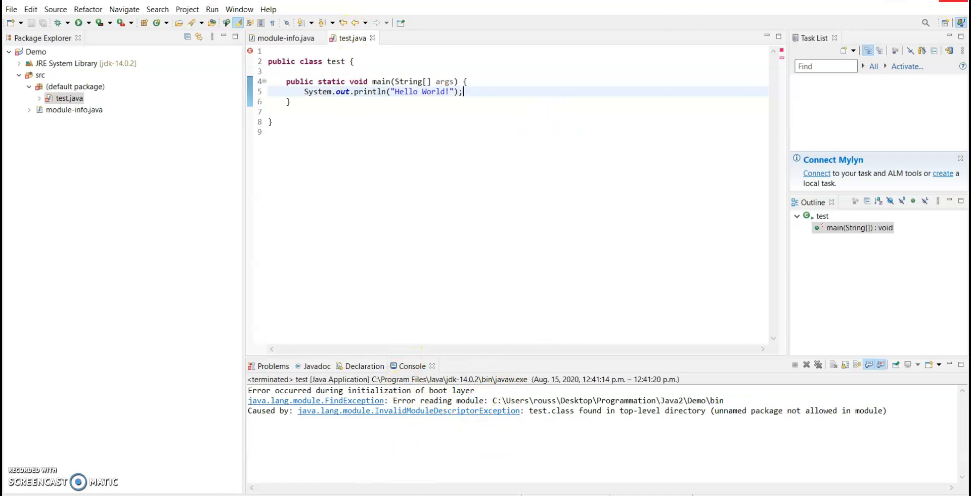
pyautogui.click(954, 0)
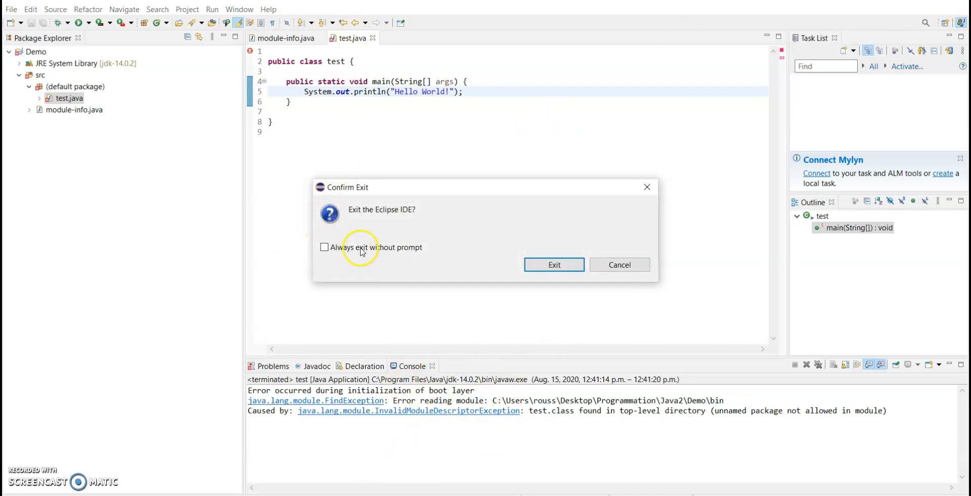
pyautogui.click(549, 265)
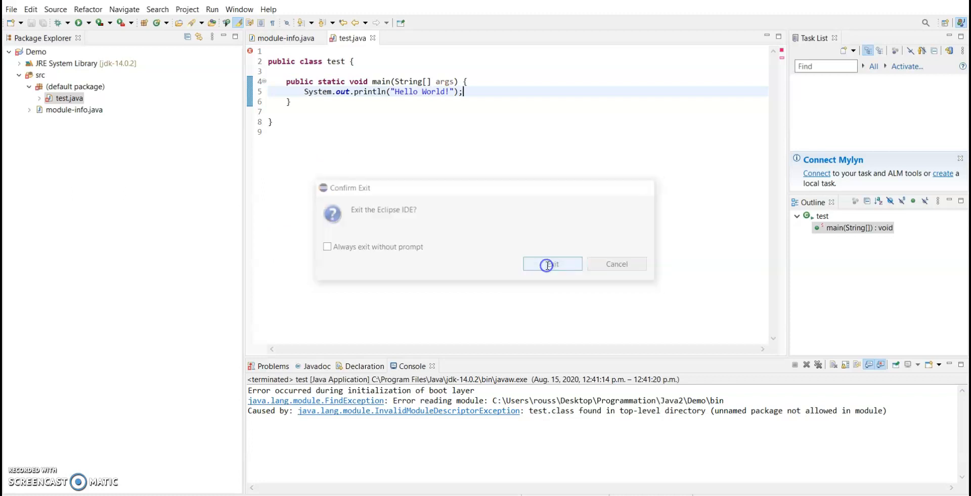